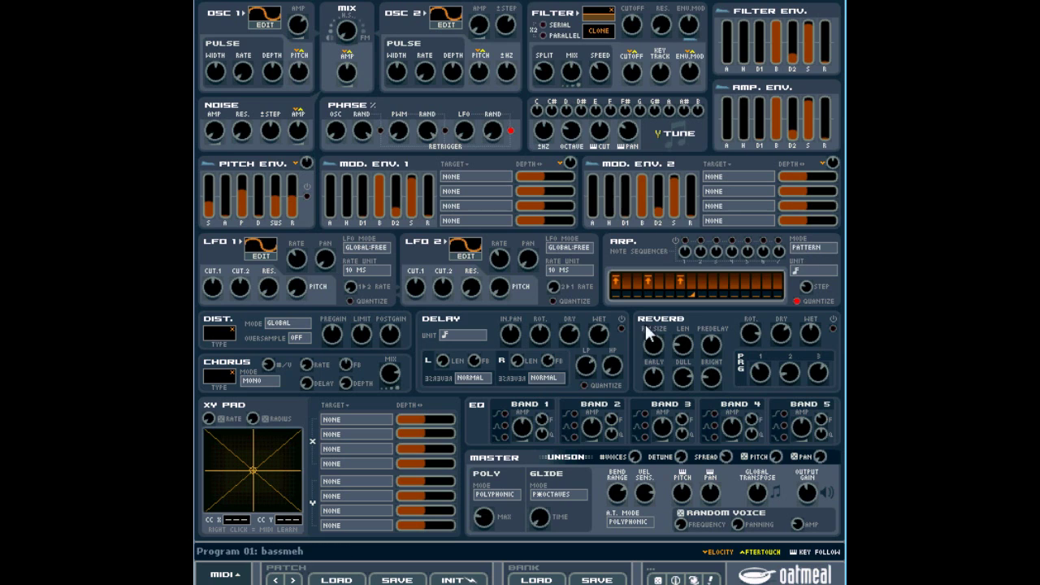
Set the delay unit to the 4/5 note value and the delay's right-channel reverse mode to Reverse feedback.
click(465, 332)
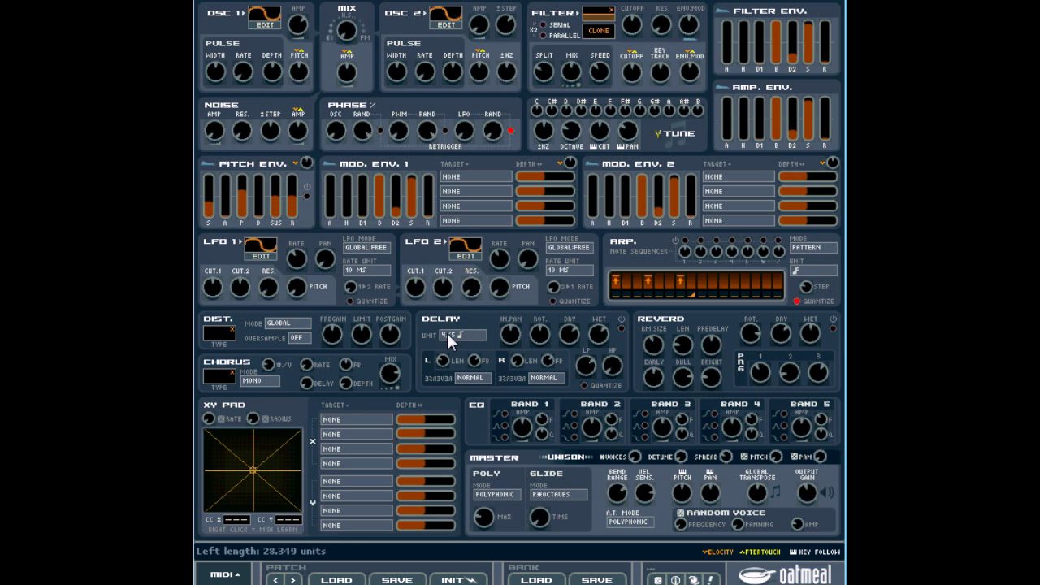
click(537, 377)
click(537, 377)
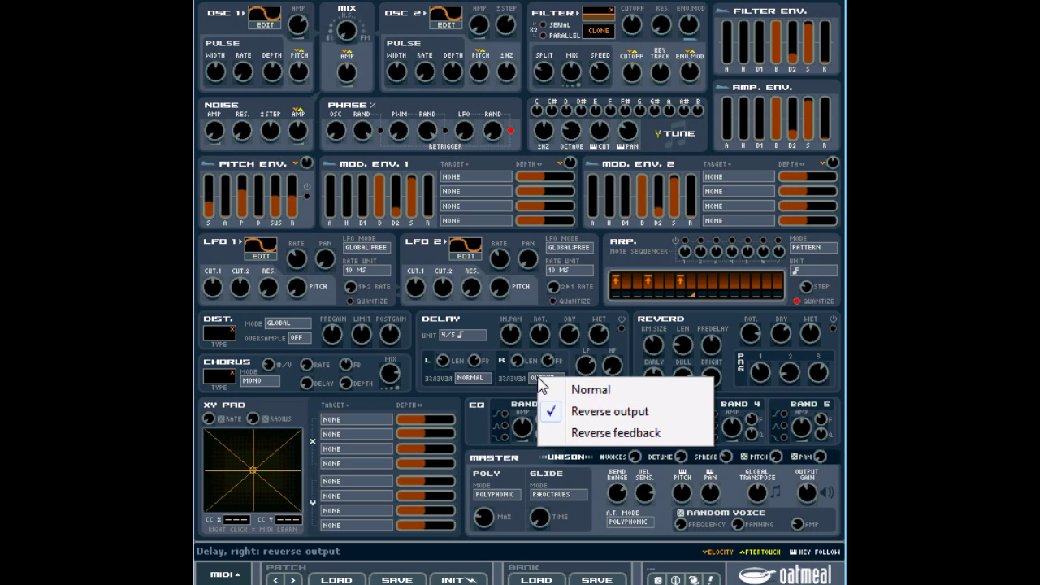
click(601, 437)
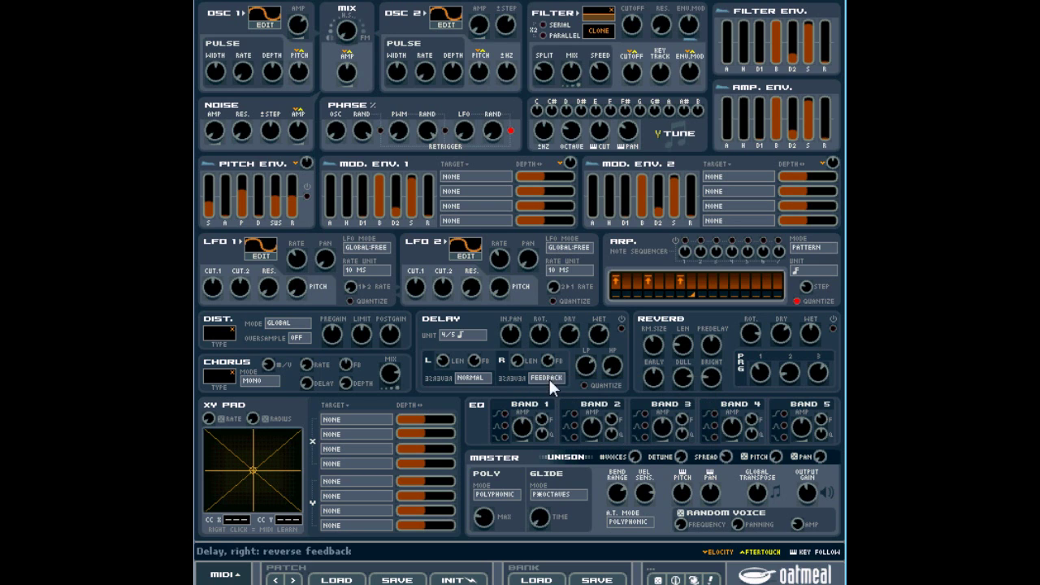
Enable the delay with quantize on, and adjust its left and right feedback and input pan.
mouse_move(474, 360)
mouse_down()
mouse_move(476, 331)
mouse_move(477, 369)
mouse_up()
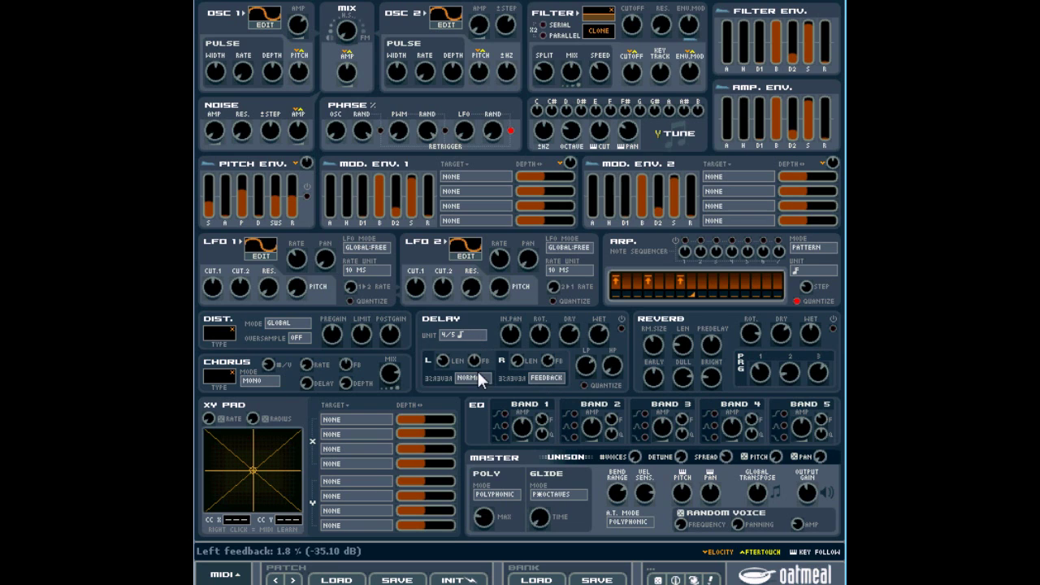
click(582, 383)
click(622, 329)
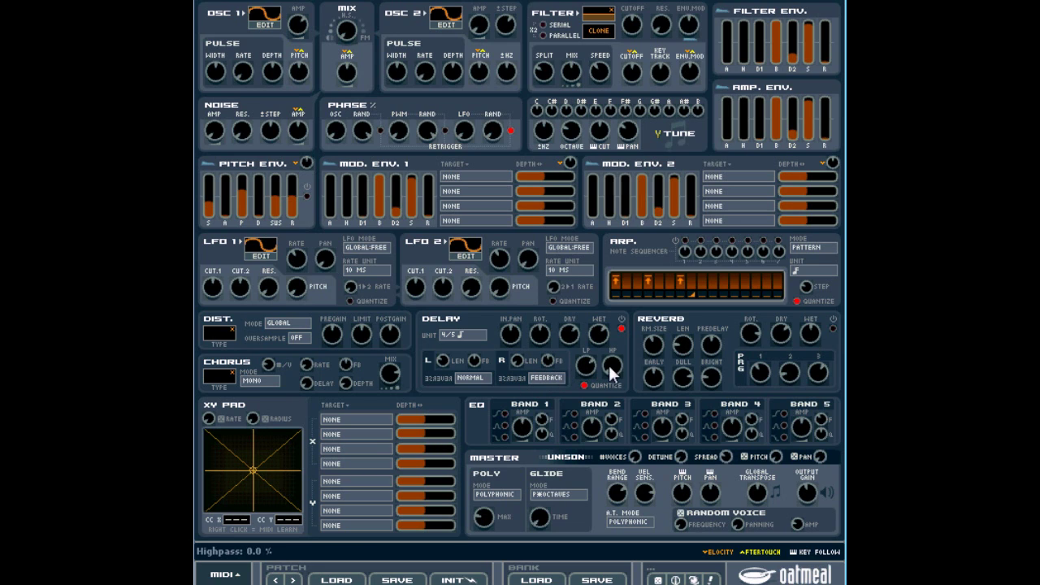
drag(550, 362, 521, 333)
drag(474, 360, 476, 378)
drag(506, 334, 522, 290)
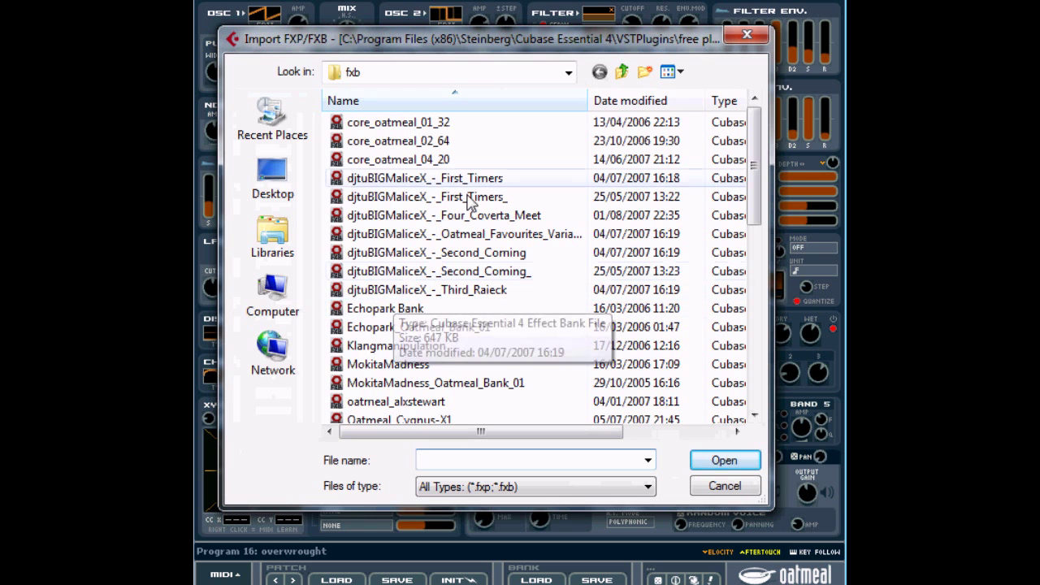
Load the TimConrardy_Oatmeal_Bank_01 sound bank and open its program list.
drag(753, 182, 738, 371)
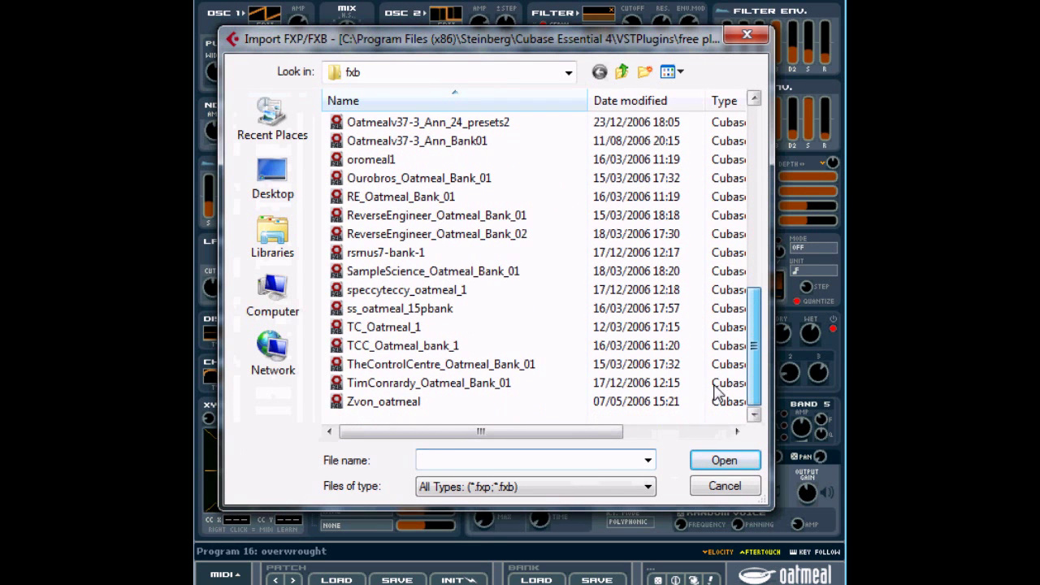
double_click(393, 383)
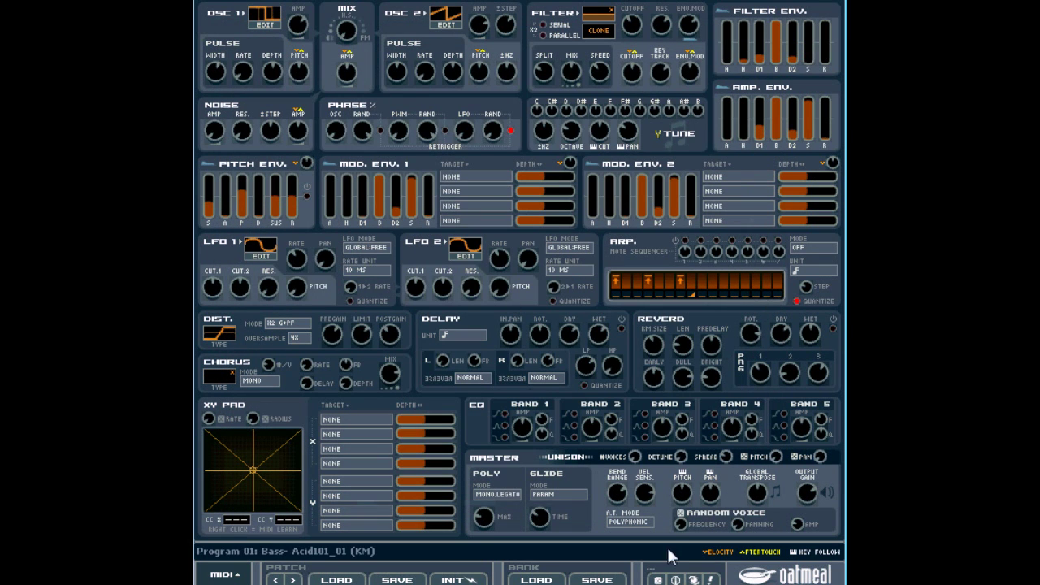
click(415, 2)
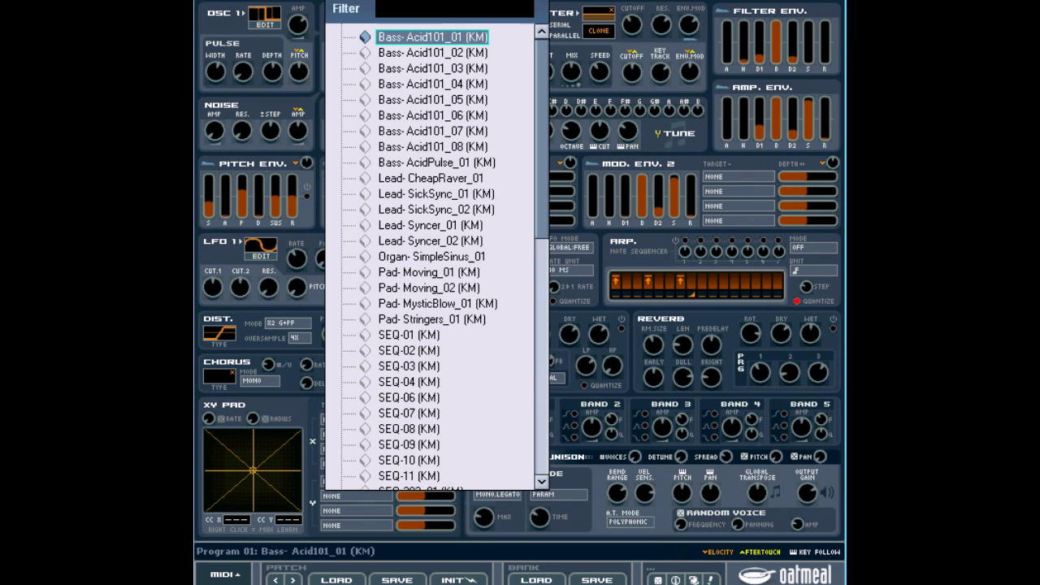
Audition the bass presets Acid101_02, Acid101_03, Acid101_05, Acid101_07 and AcidPulse_01.
click(411, 56)
click(412, 72)
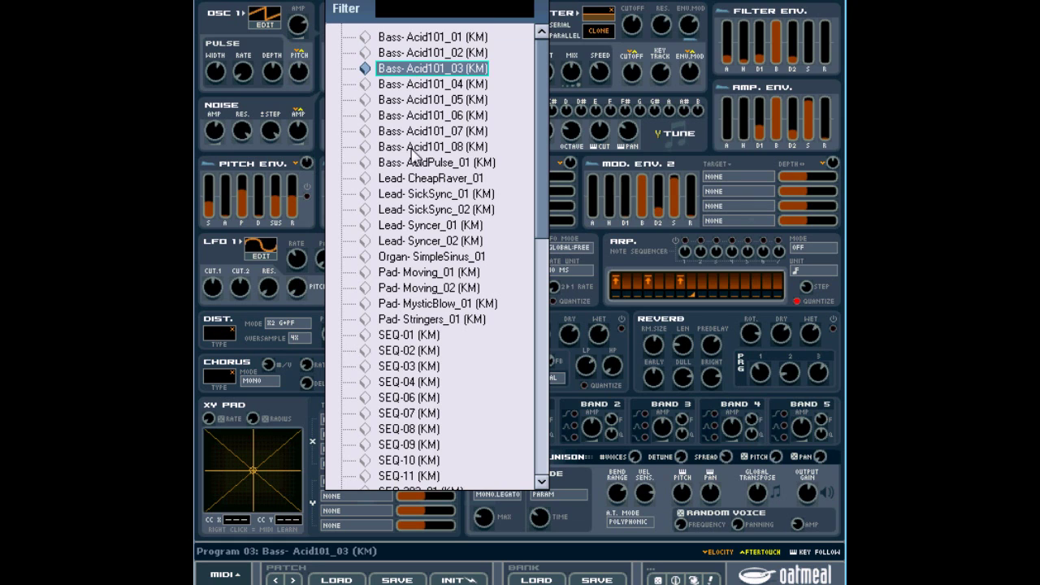
click(417, 105)
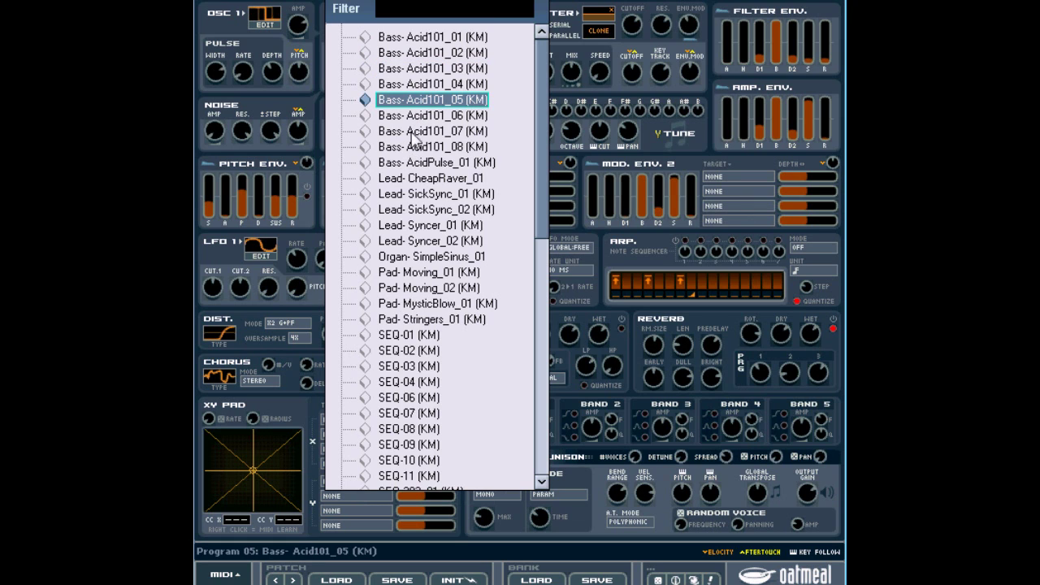
click(413, 132)
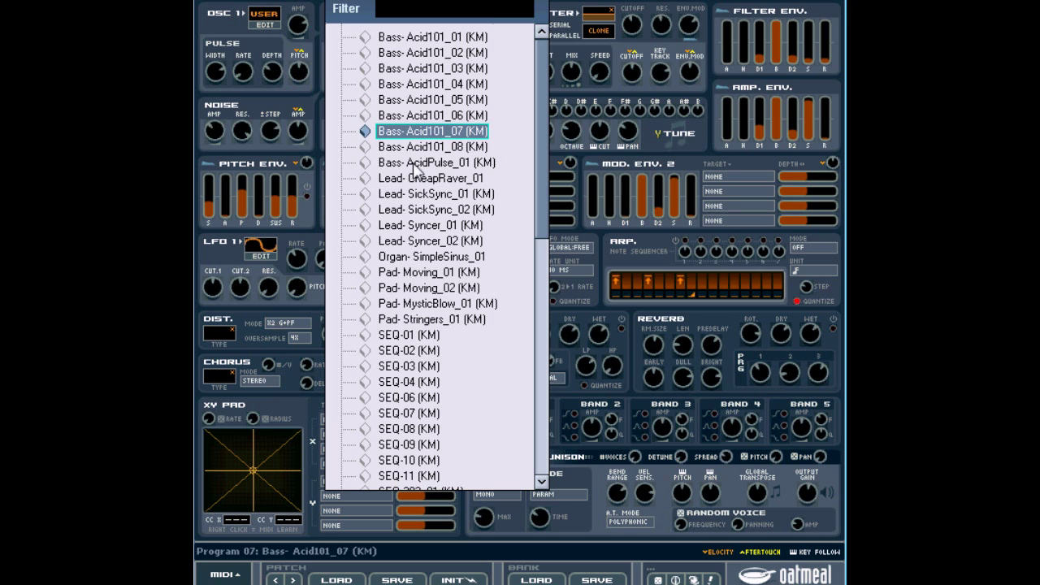
click(416, 164)
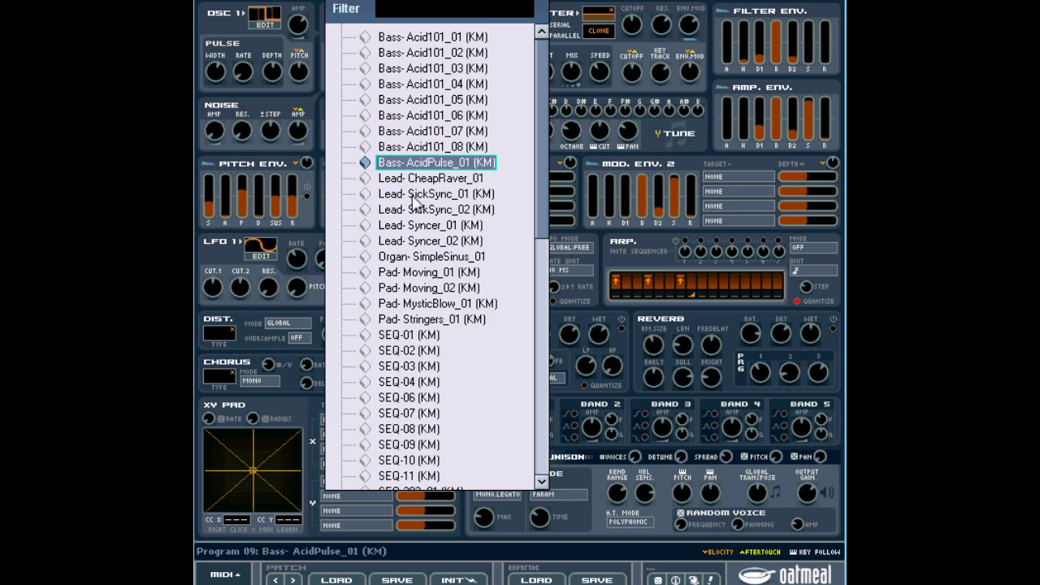
Audition the lead presets SickSync_01, SickSync_02, Syncer_01 and Syncer_02, plus Organ- SimpleSinus_01 and Pad- Moving_02.
click(414, 195)
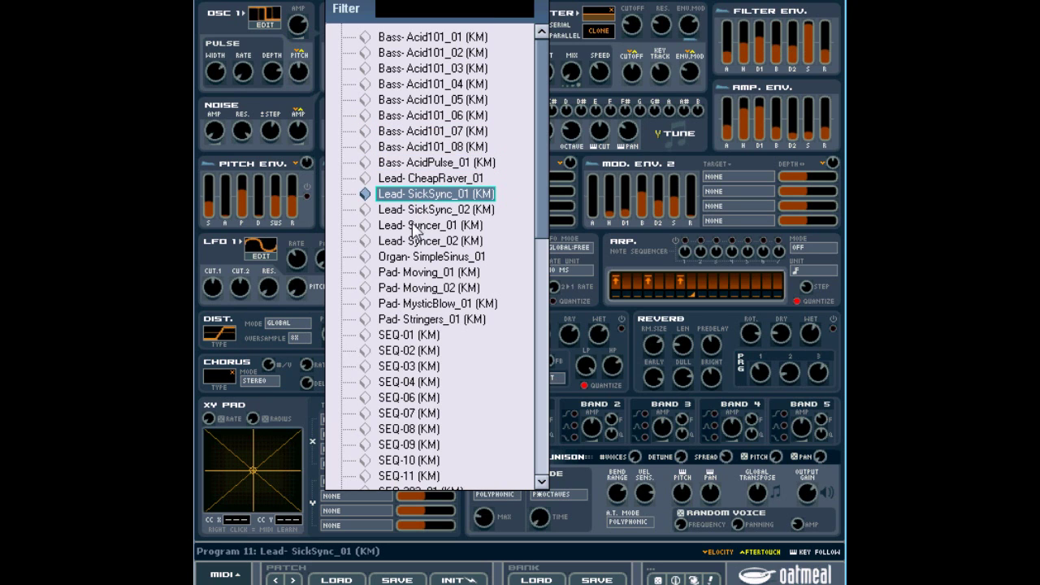
click(417, 211)
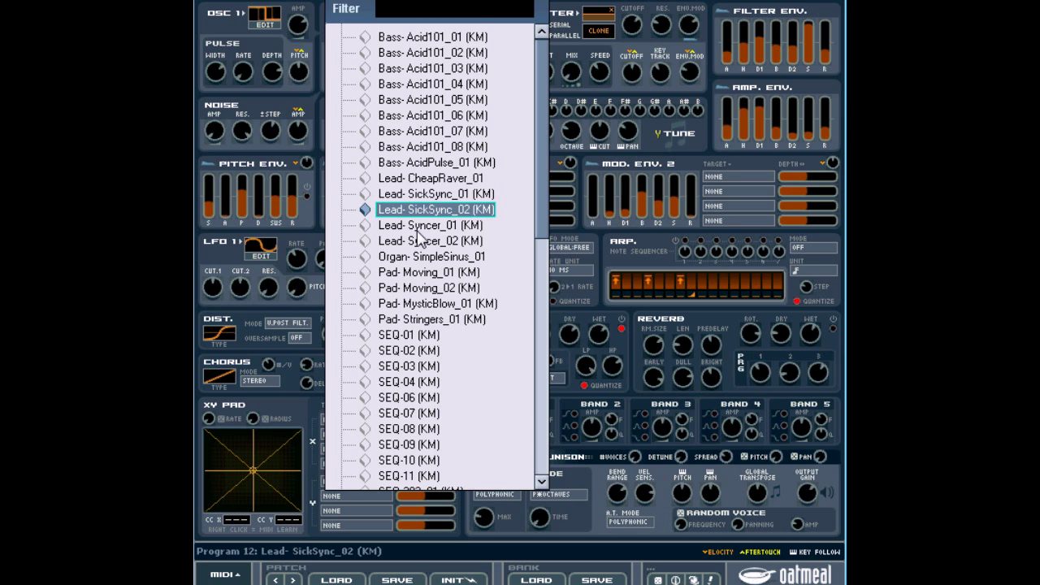
click(419, 229)
click(417, 242)
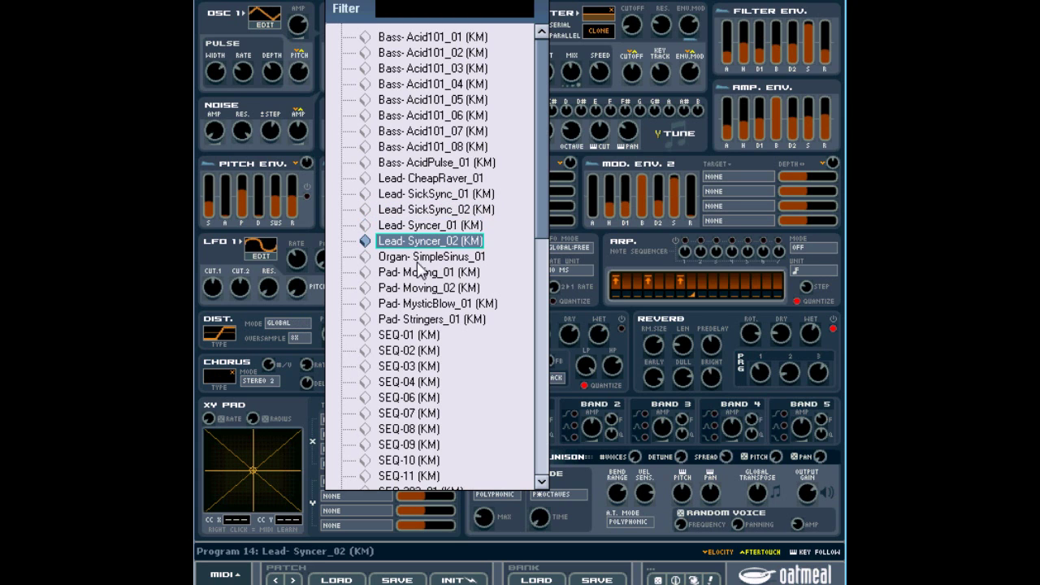
click(420, 258)
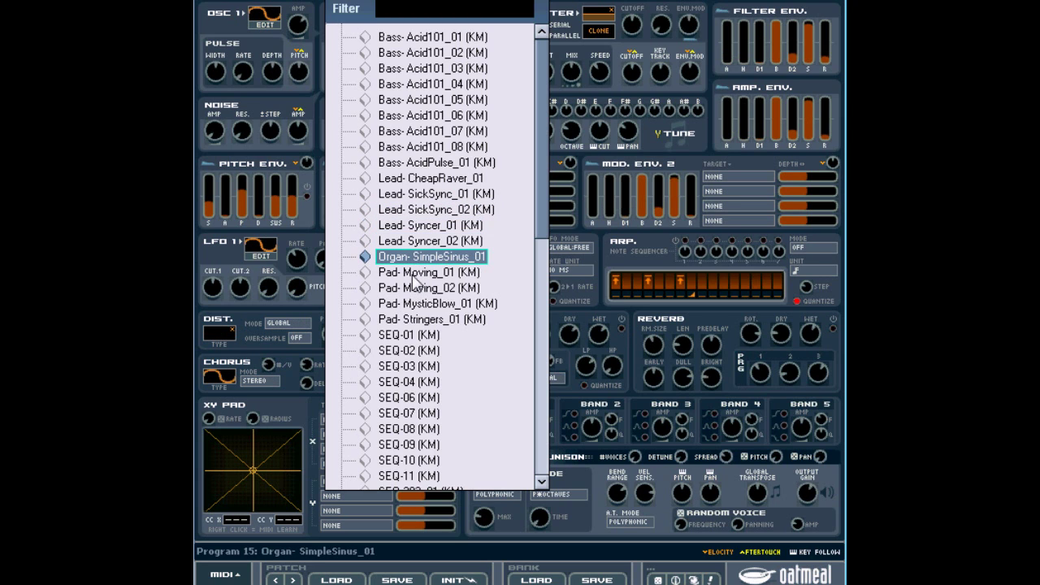
click(414, 289)
Audition the sequence presets SEQ-01 through SEQ-04 and SEQ-06 through SEQ-09.
click(408, 336)
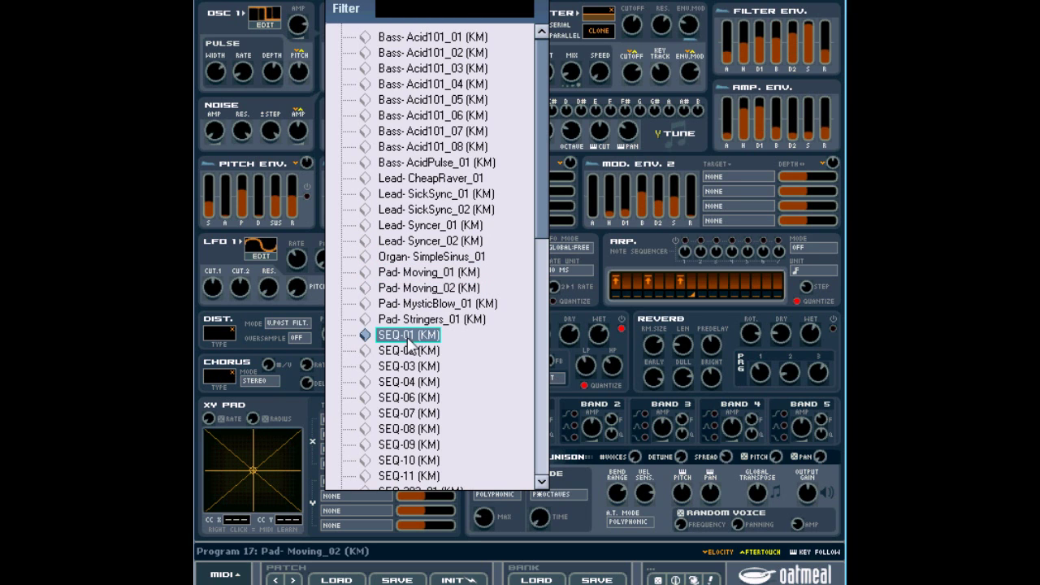
scroll(409, 345, down, 4)
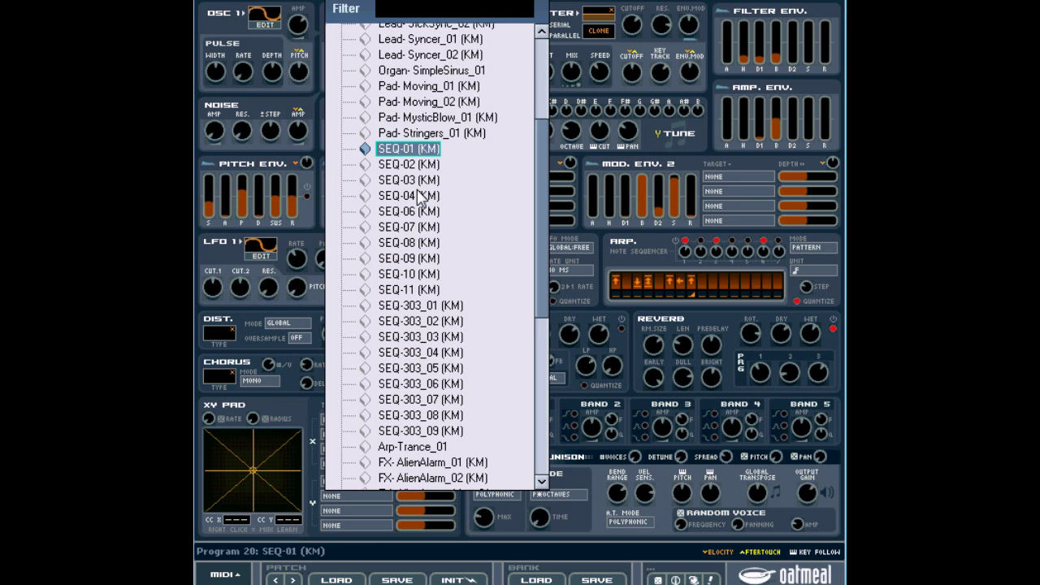
click(408, 168)
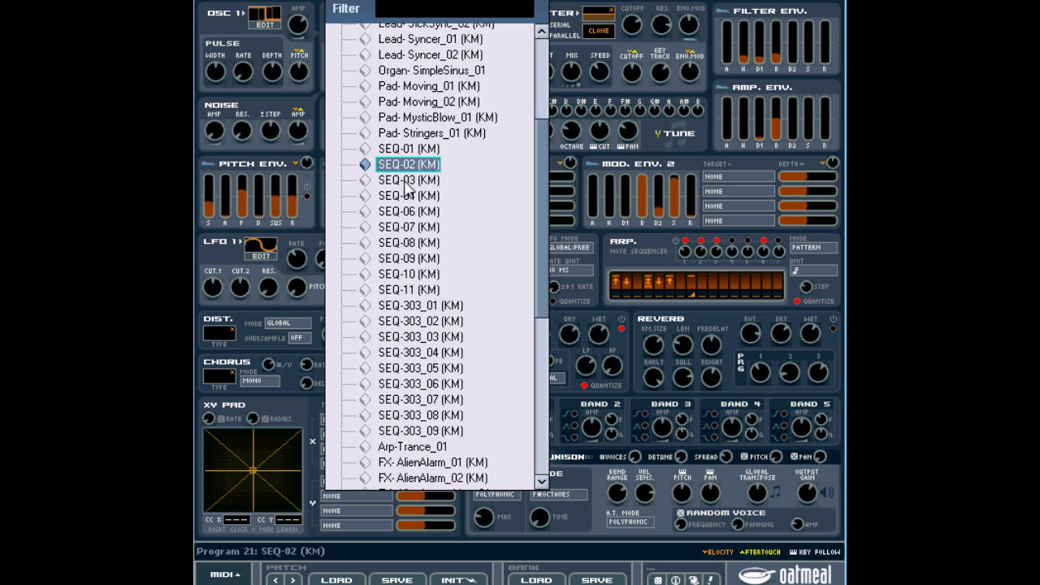
click(406, 181)
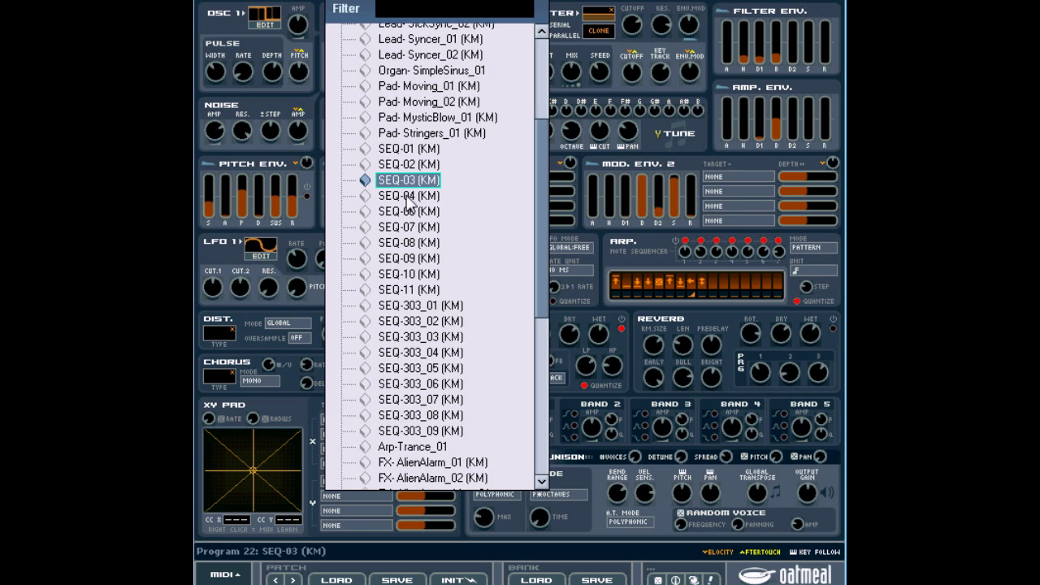
click(409, 197)
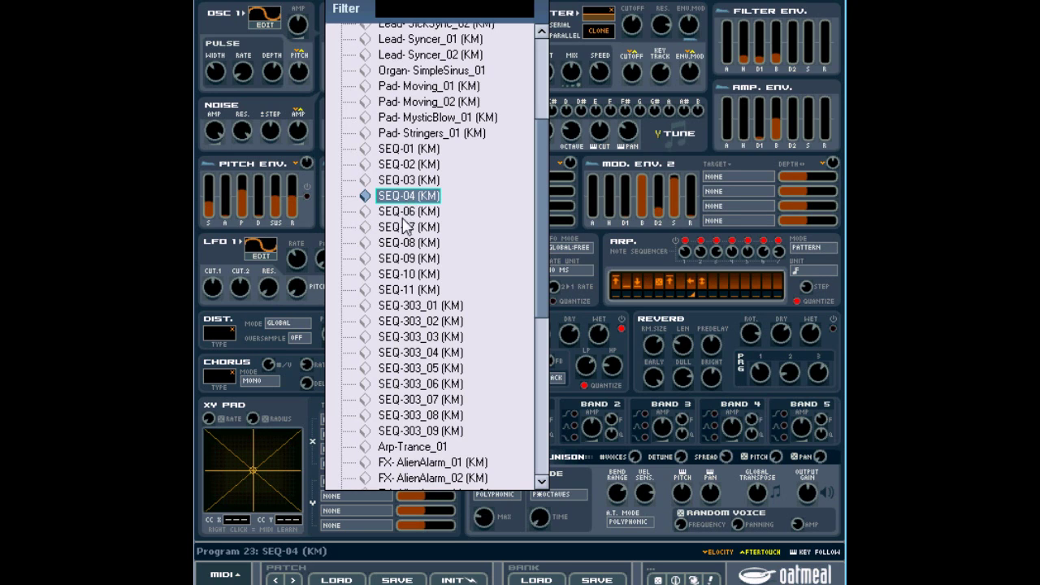
click(408, 213)
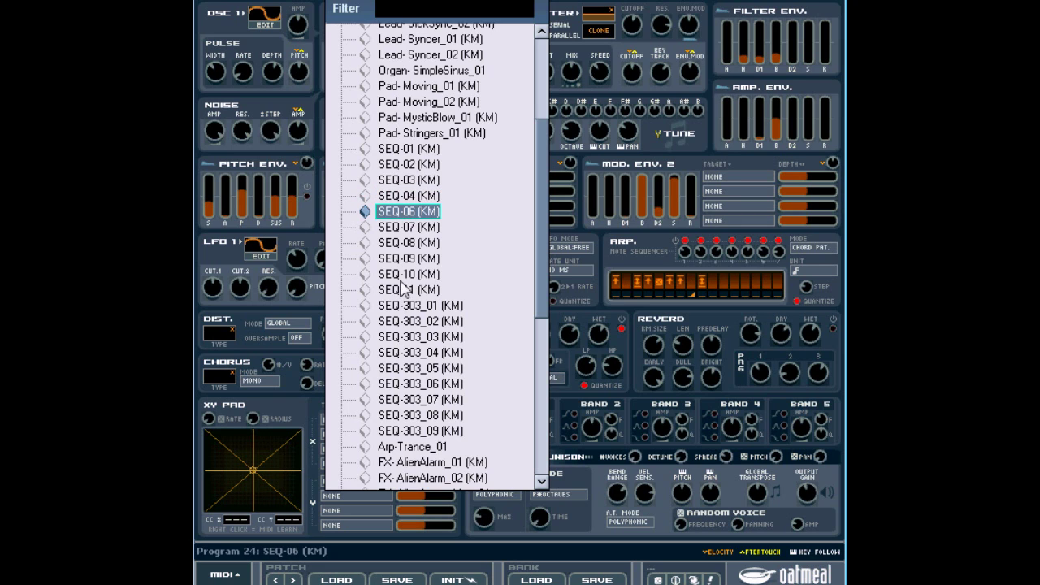
click(406, 230)
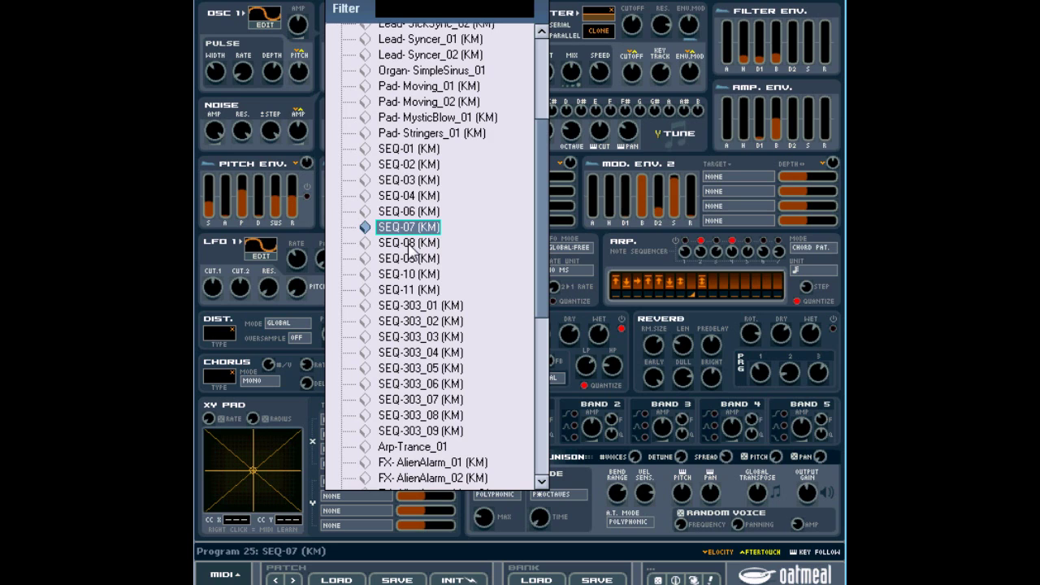
click(409, 243)
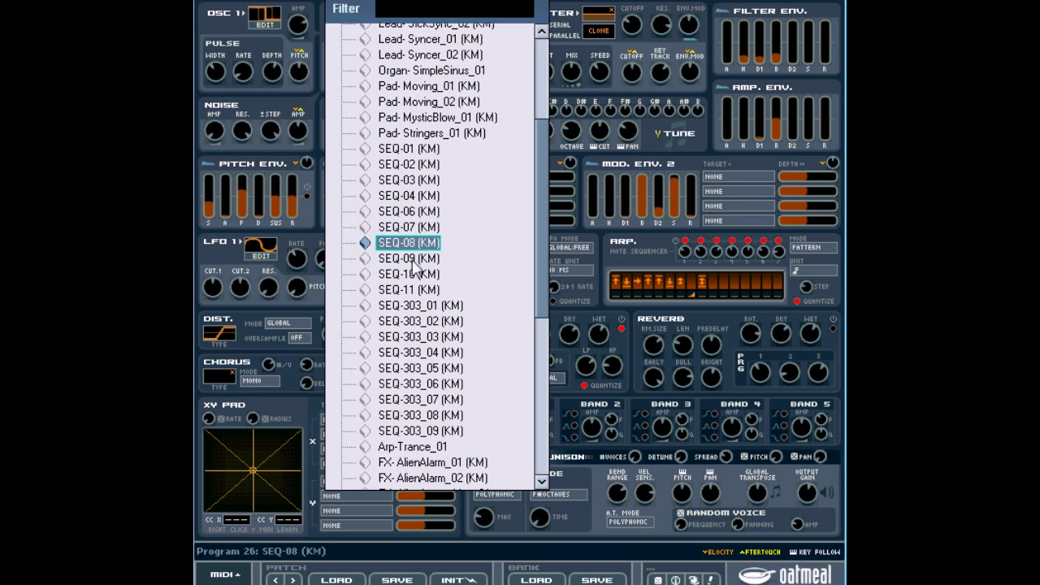
click(411, 259)
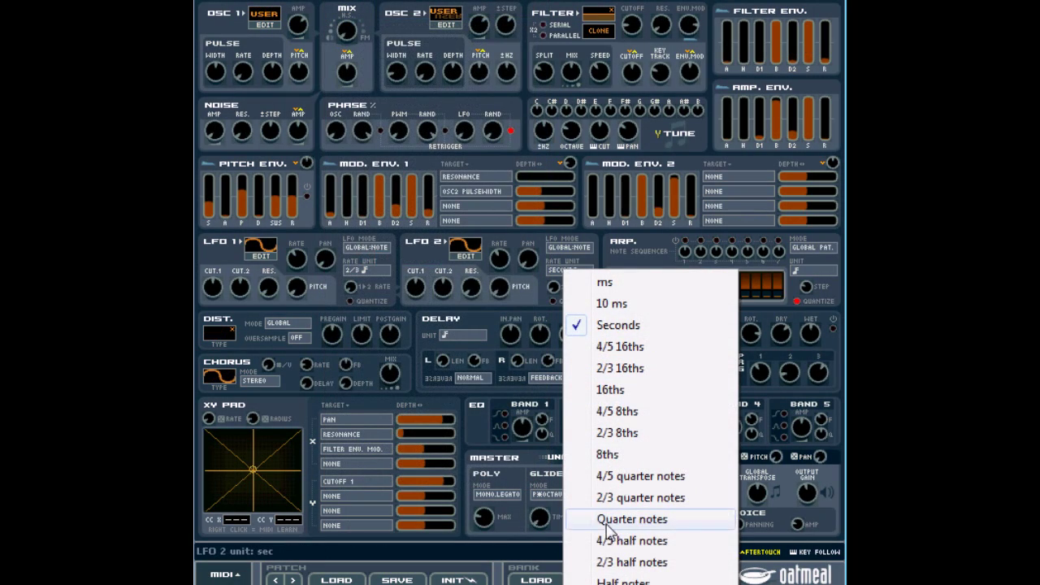
Set LFO 2's rate unit to 4/5 half notes with adjusted pan, and enable the delay and reverb effects.
click(627, 541)
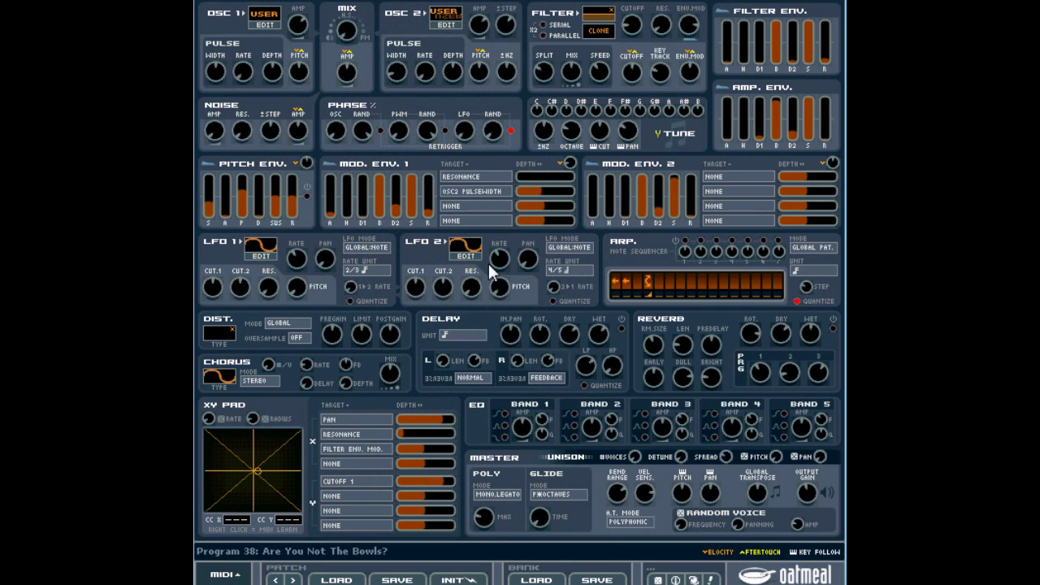
drag(529, 255, 529, 230)
click(621, 327)
click(829, 325)
Enable notes 1, 4 and 6 in the arpeggiator's note sequencer and set note 6 to about 3.07 semitones.
click(731, 241)
click(762, 240)
click(685, 240)
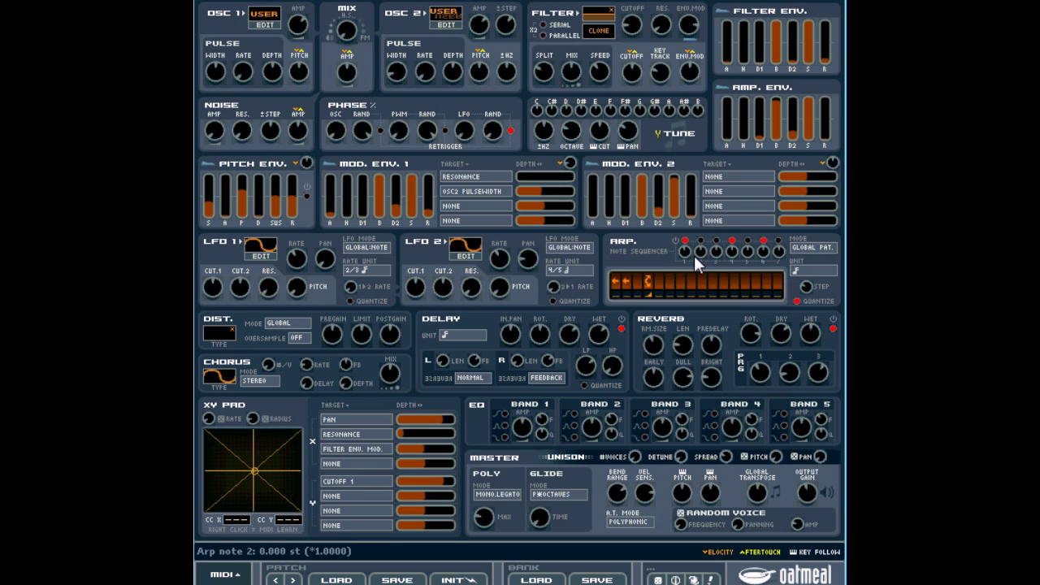
drag(760, 249, 760, 245)
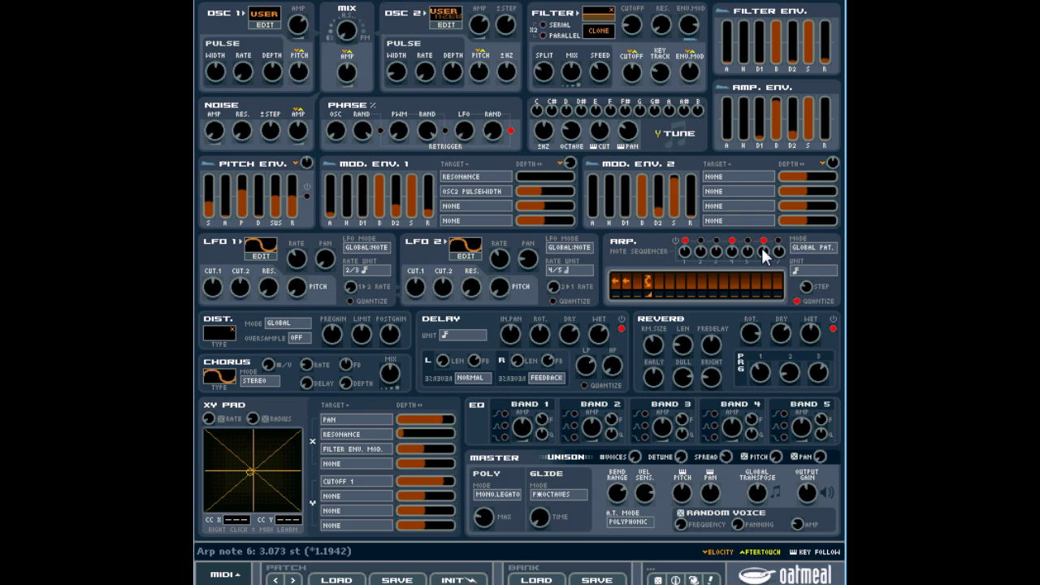
Route modulation envelope 2 to Cutoff 1, Cutoff 2, Resonance and Cutoff 2, and adjust its modulation depths and envelope shape.
click(720, 175)
click(728, 192)
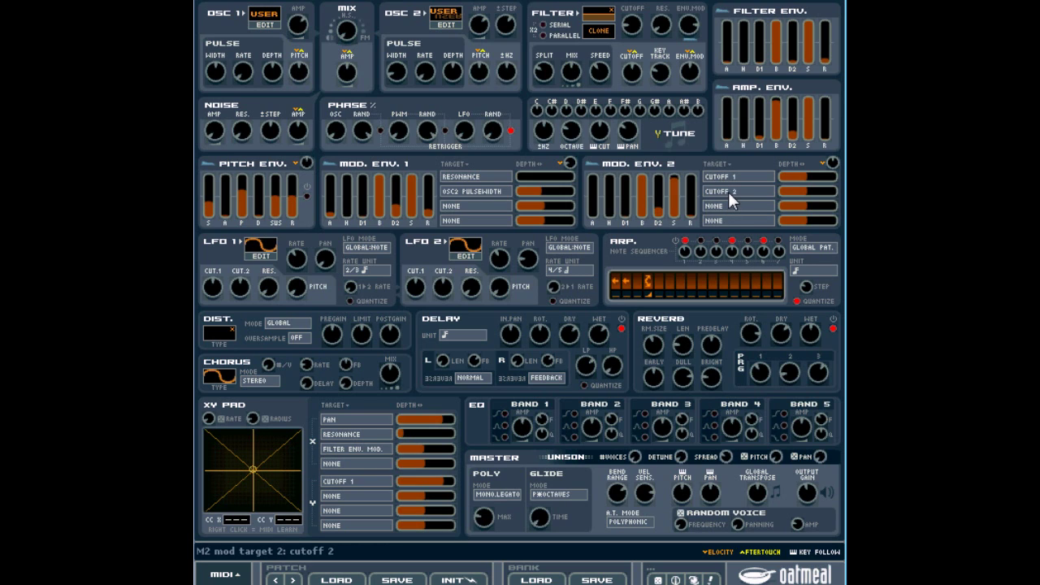
click(726, 220)
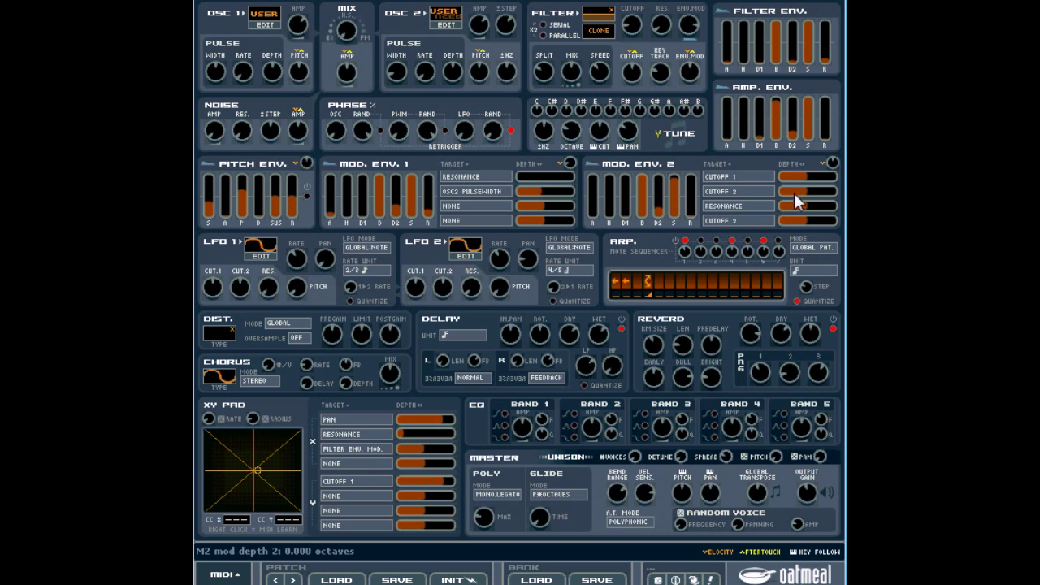
drag(829, 164, 760, 221)
drag(641, 176, 645, 208)
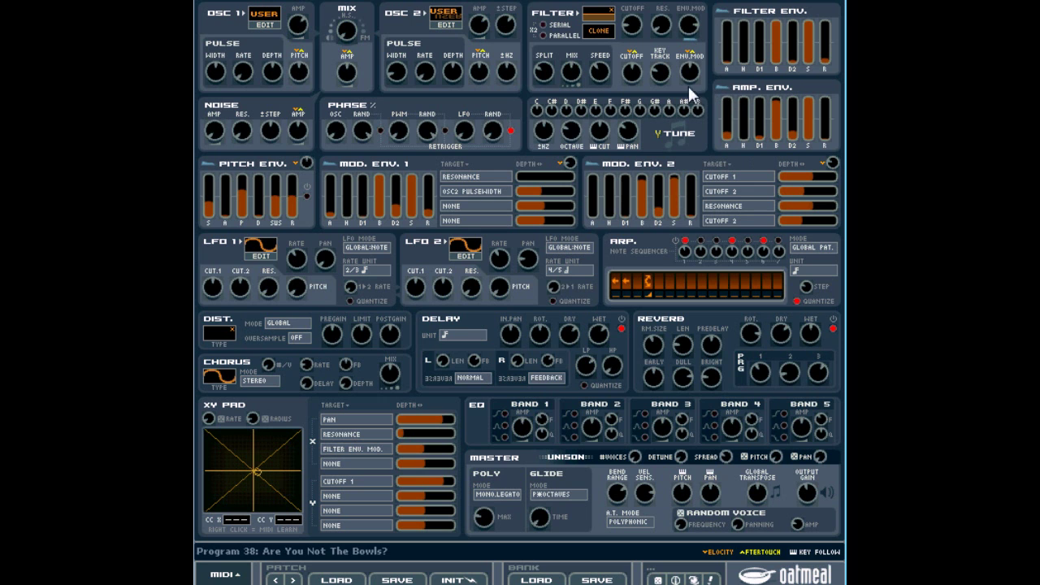
Change oscillator 2's waveform to sawtooth and switch oscillator 1 to another waveform.
click(445, 13)
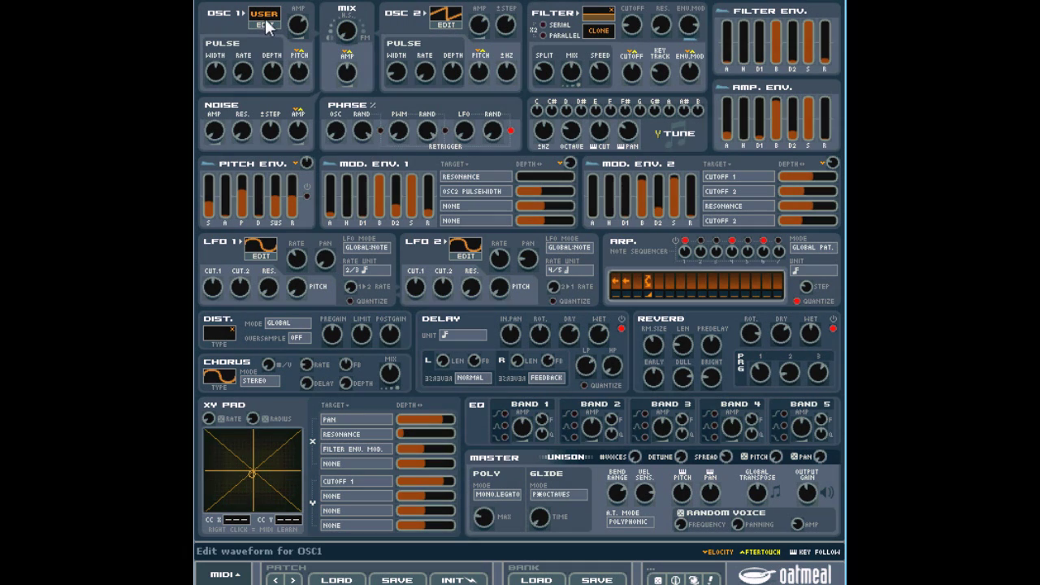
click(259, 11)
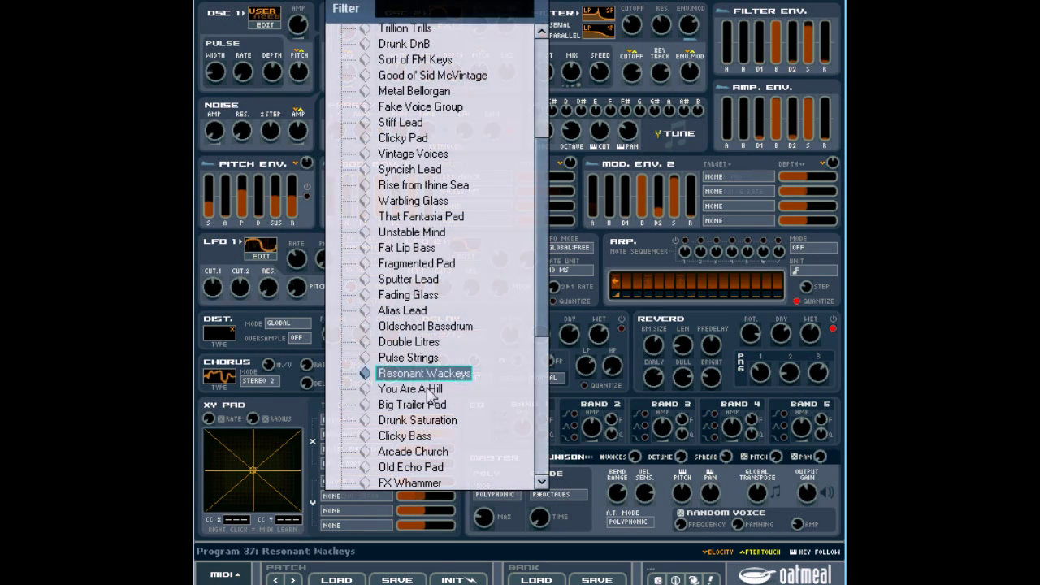
Audition the presets You Are A Hill, Big Trailer Pad, Arcade Church, Old Echo Pad, Simple Kickloop, the Whooo preset and Reverse Hammer.
click(428, 390)
click(445, 405)
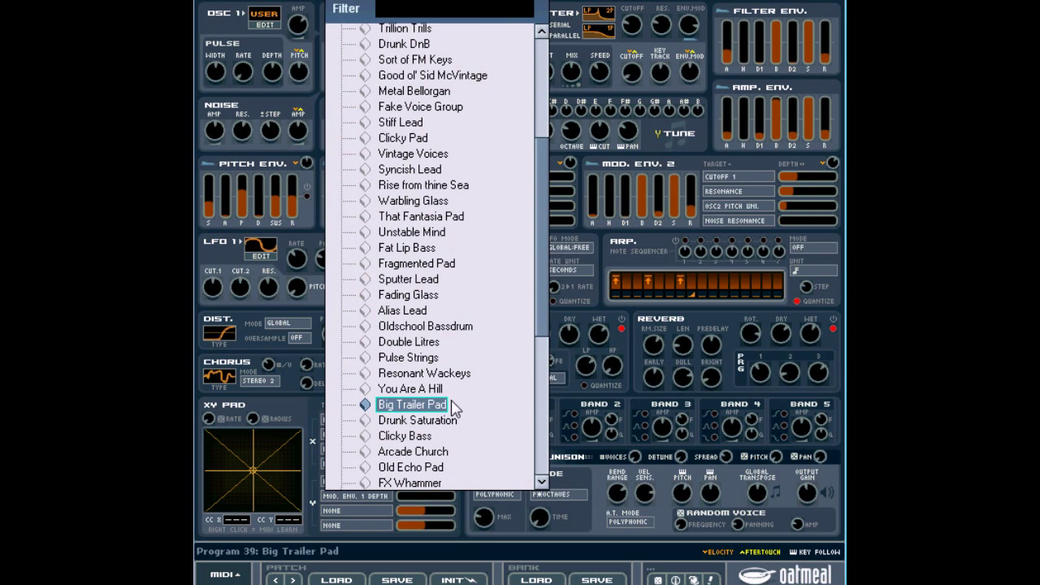
click(420, 450)
click(424, 467)
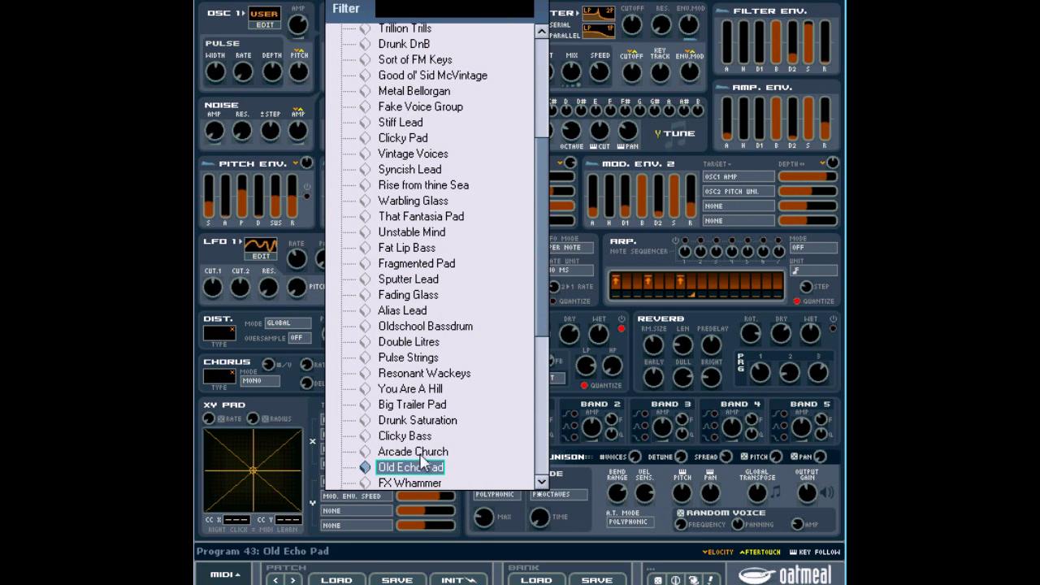
scroll(421, 461, down, 2)
click(414, 406)
click(416, 437)
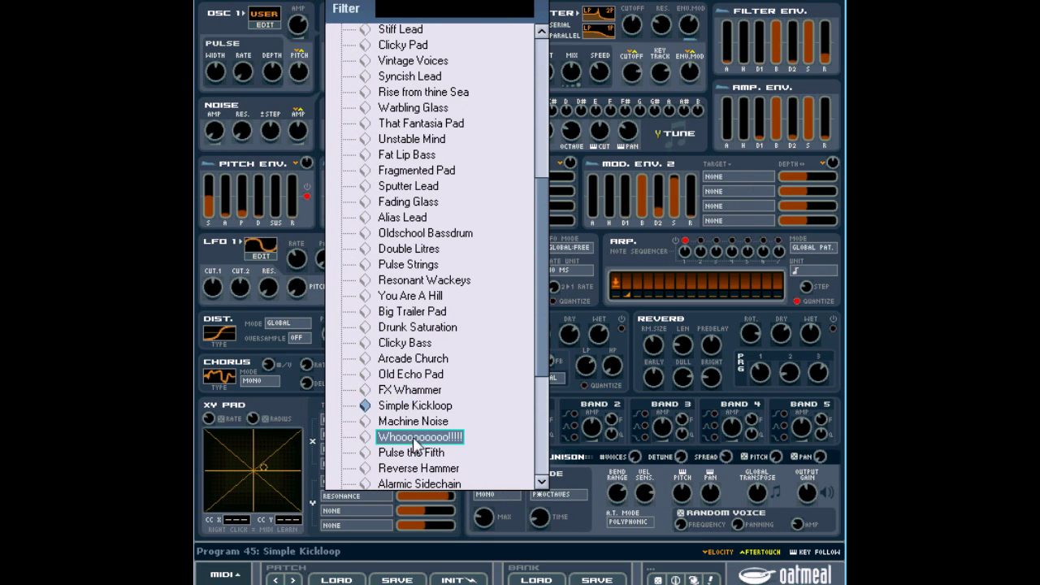
click(424, 469)
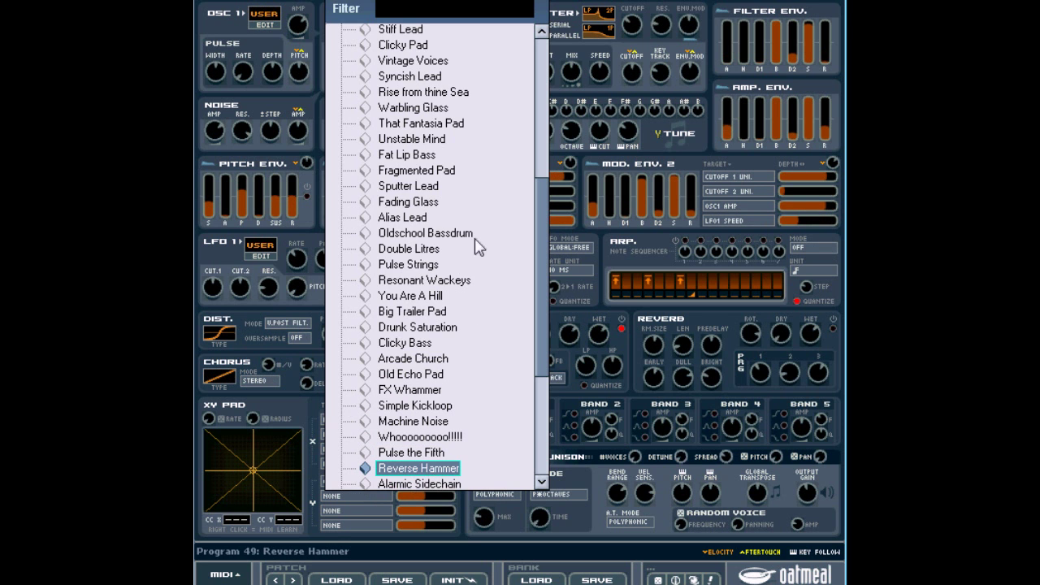
click(481, 1)
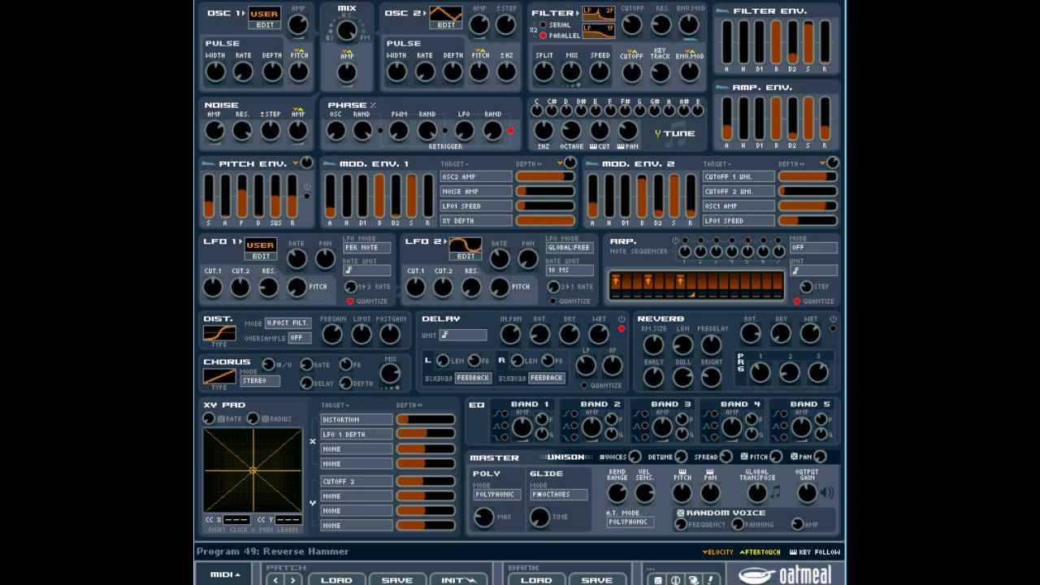
Import another sound bank file into the synthesizer.
click(466, 17)
click(500, 53)
double_click(390, 217)
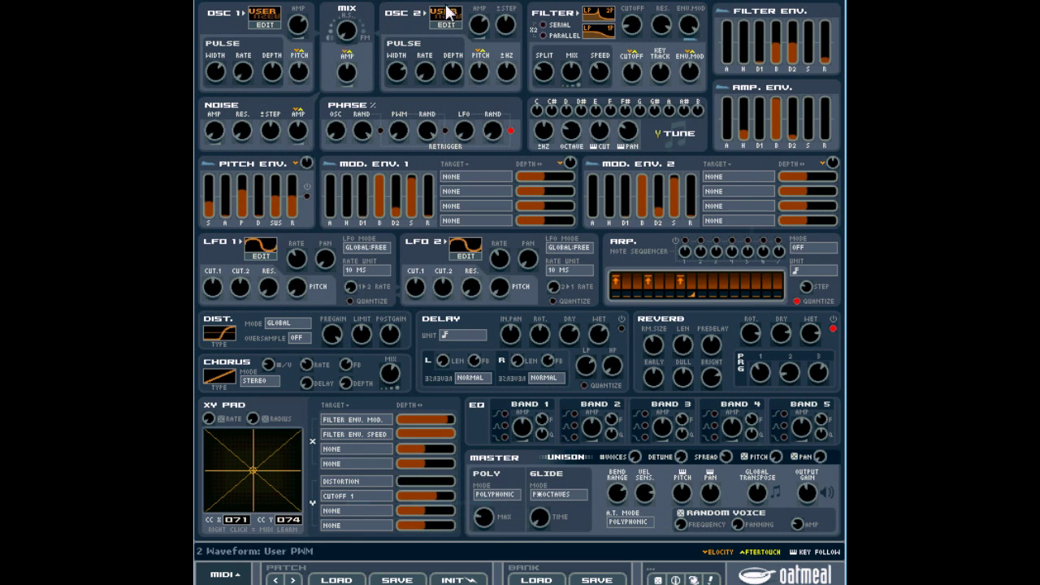